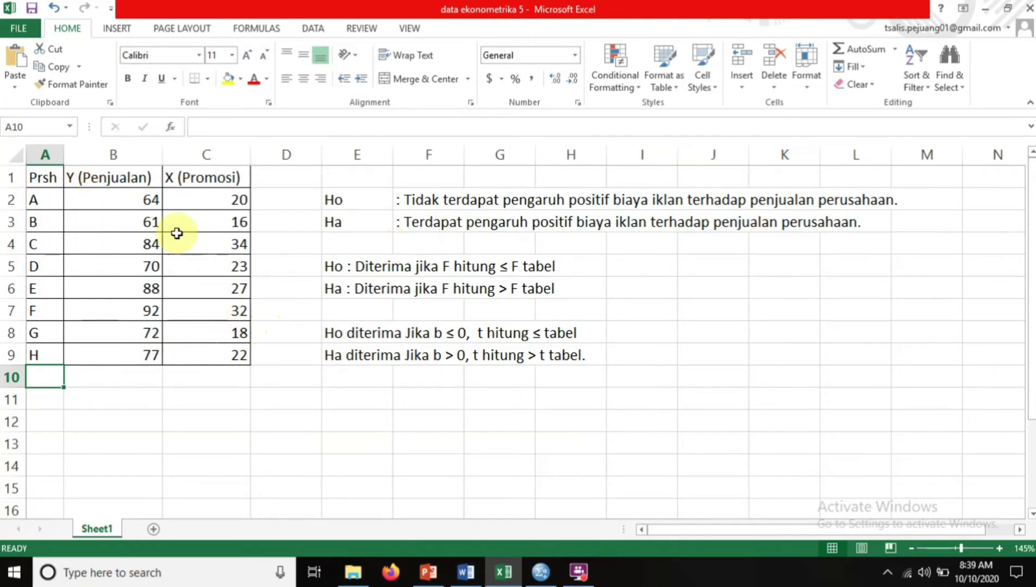
# Step: Switch to SPSS and define two variables named X and Y in the first two rows of Variable View
pyautogui.click(541, 568)
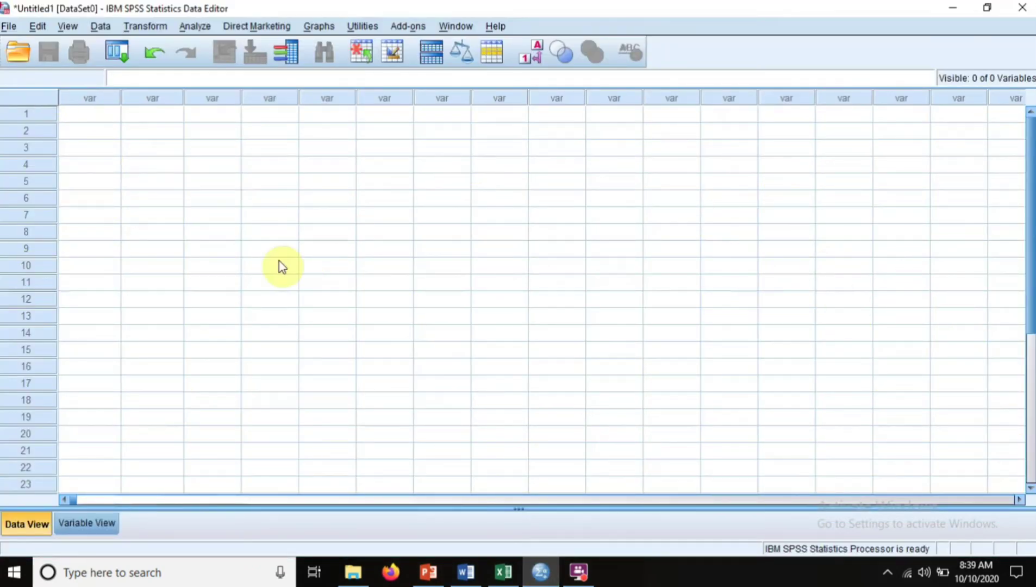
pyautogui.click(82, 523)
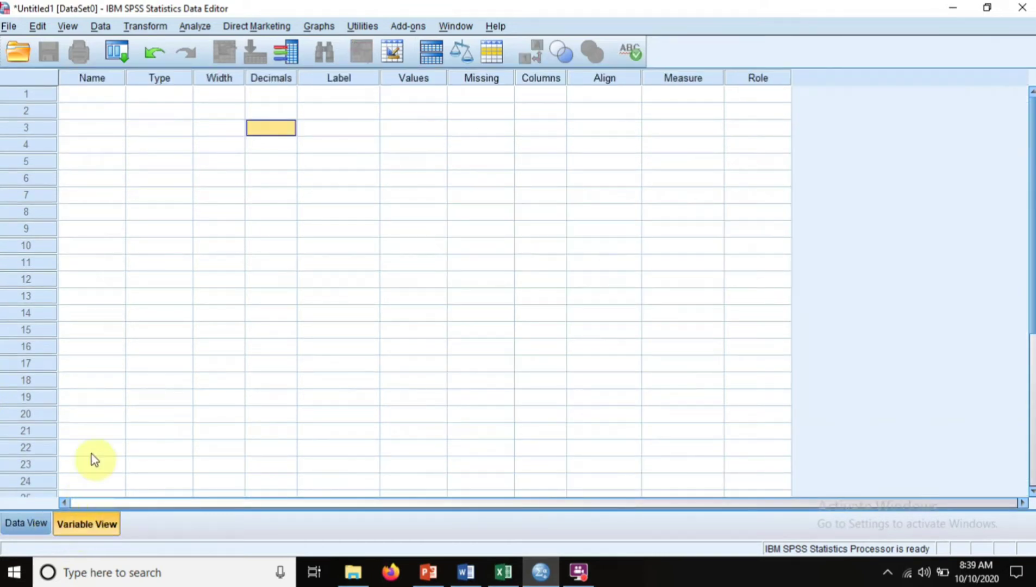
pyautogui.click(89, 95)
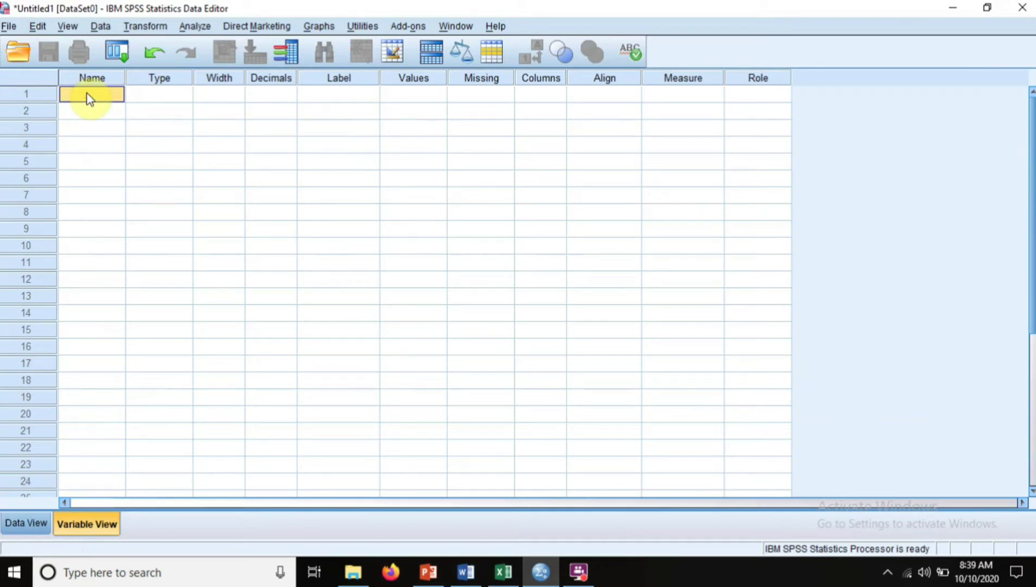
pyautogui.write('x')
pyautogui.press('Return')
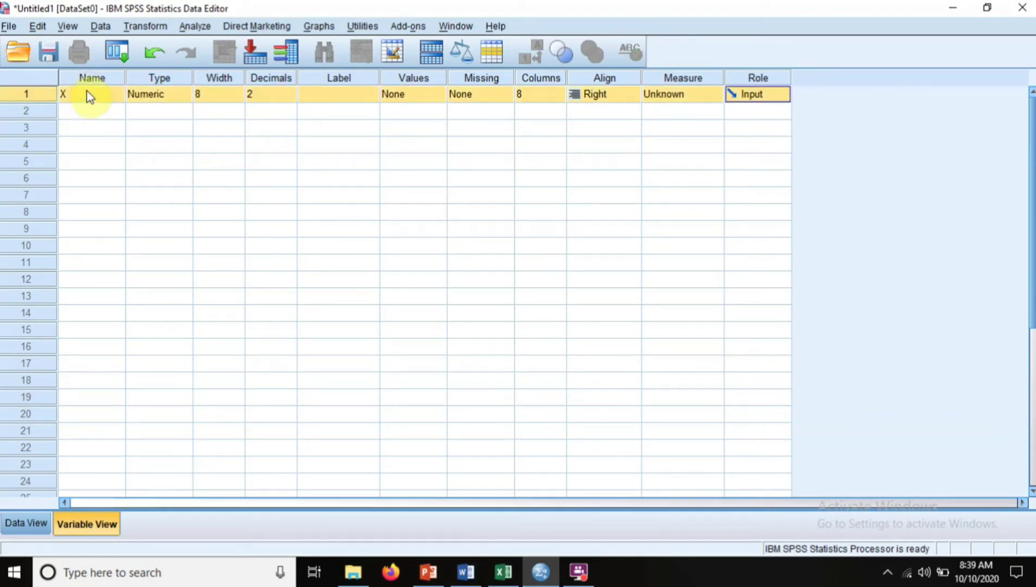
pyautogui.click(87, 110)
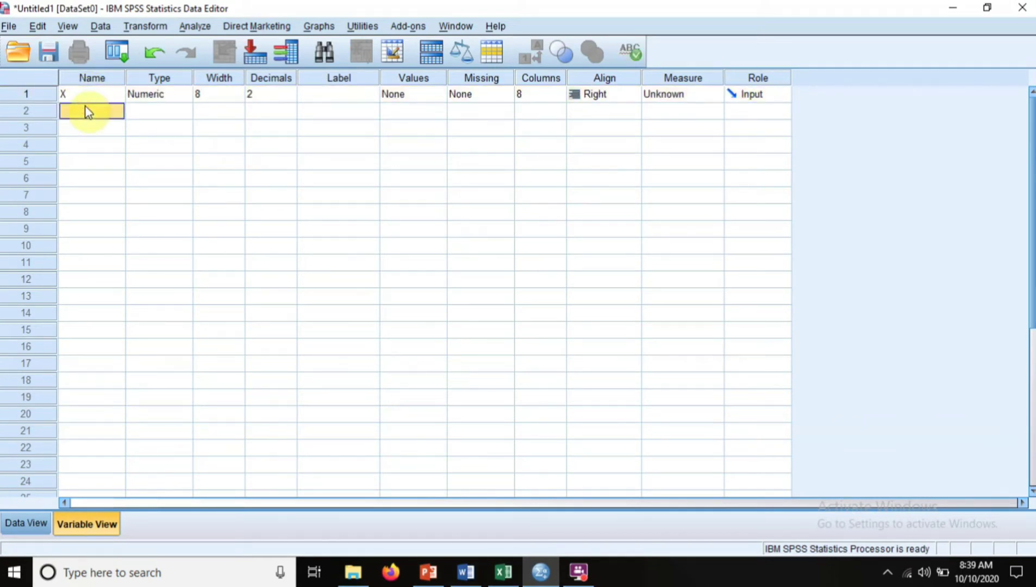
pyautogui.write('Y')
pyautogui.press('Return')
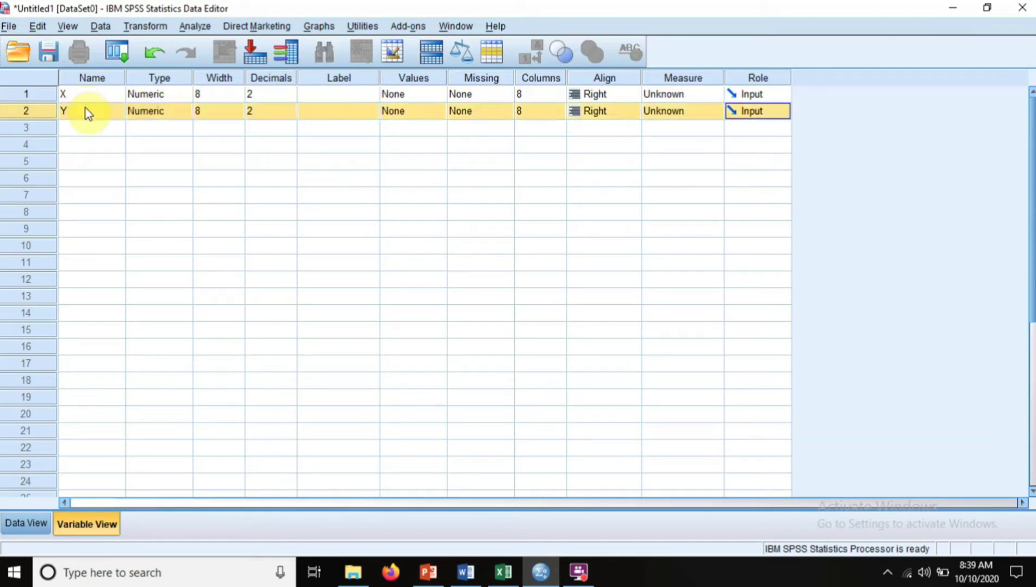
pyautogui.click(88, 93)
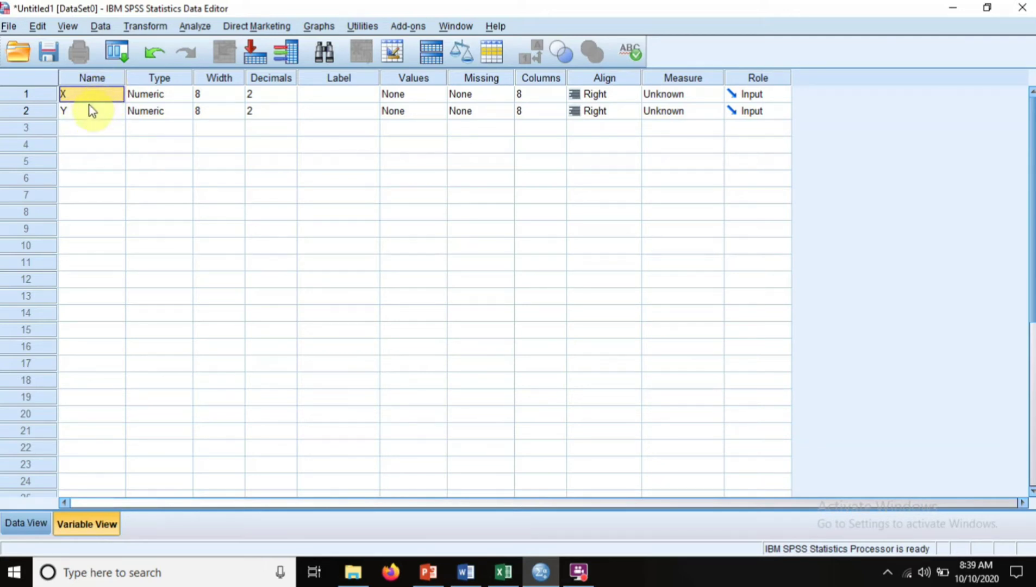
pyautogui.click(94, 109)
pyautogui.click(96, 94)
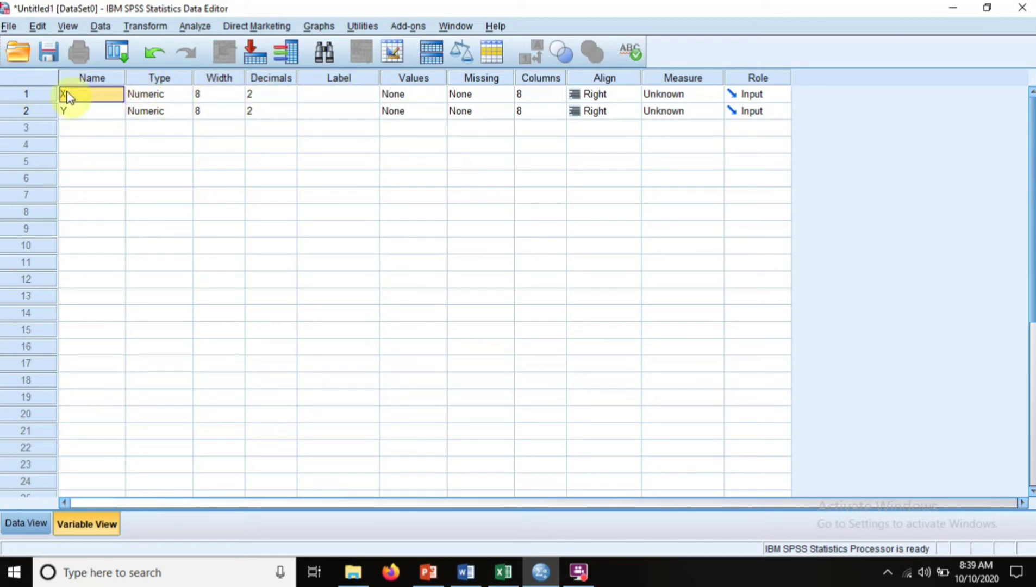
# Step: Label variable X as Promosi and variable Y as Penjualan
pyautogui.click(334, 94)
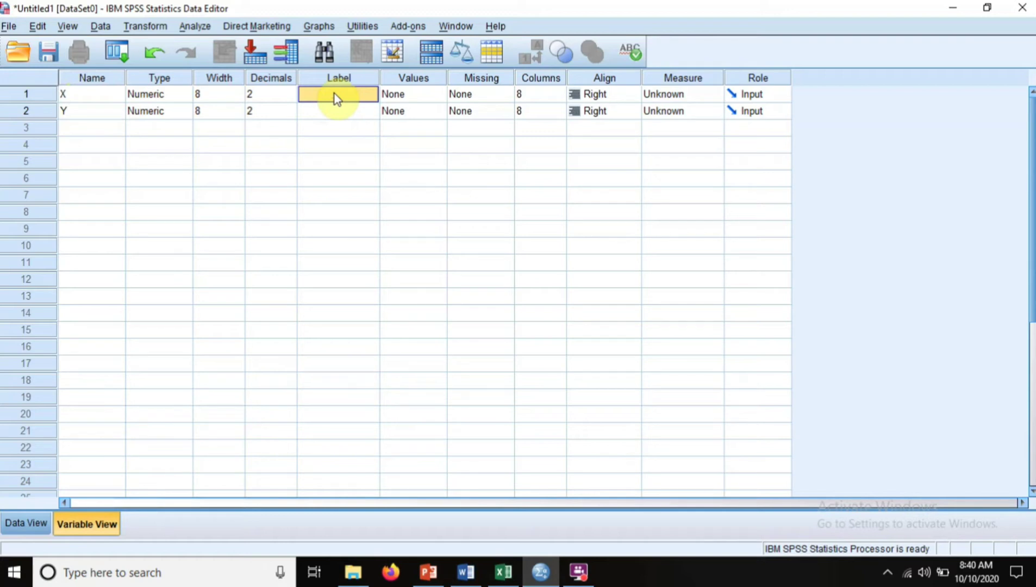
pyautogui.write('pR')
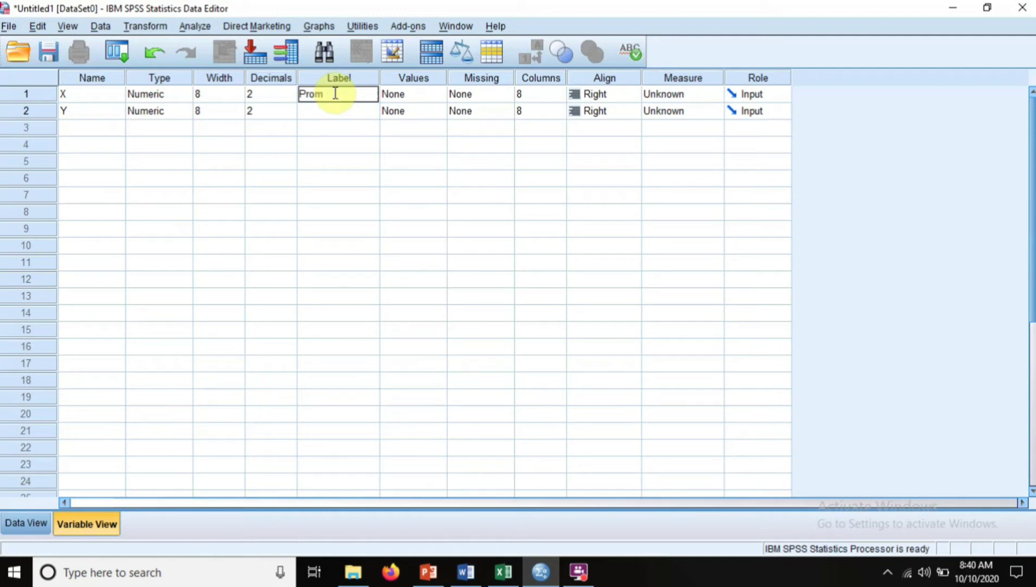
pyautogui.write('omosi')
pyautogui.click(350, 111)
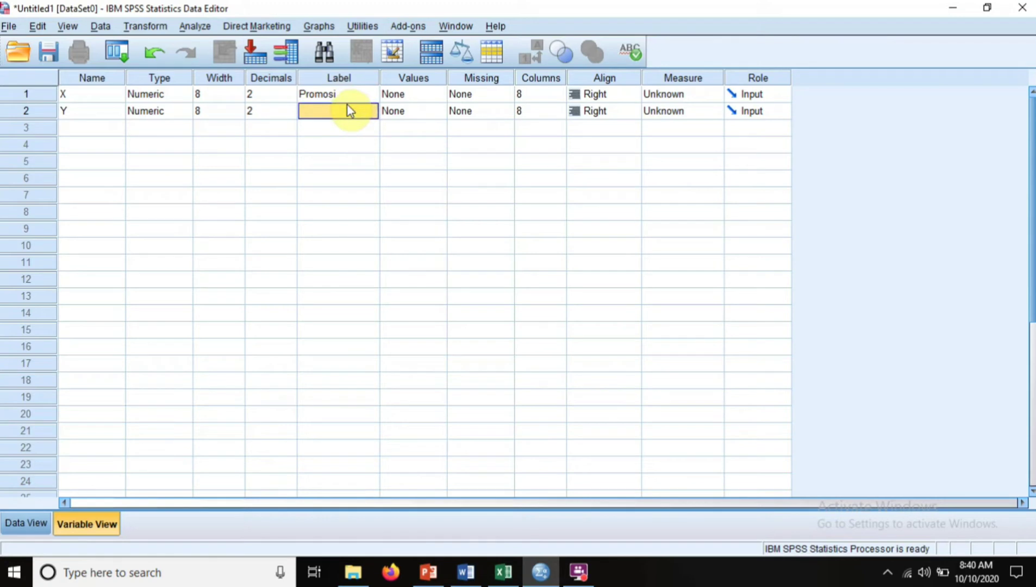
pyautogui.write('Penjualan')
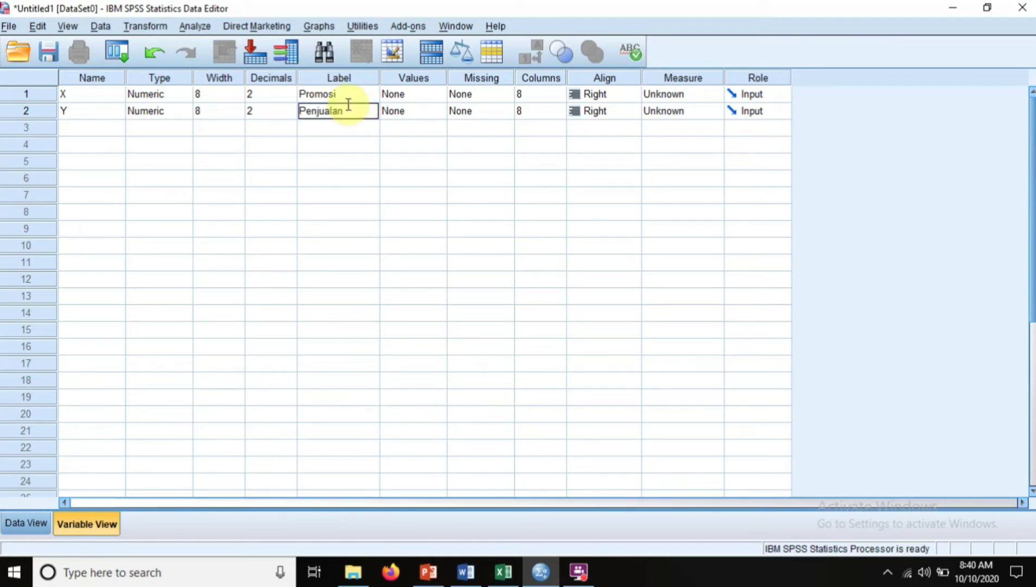
pyautogui.click(264, 108)
pyautogui.click(338, 111)
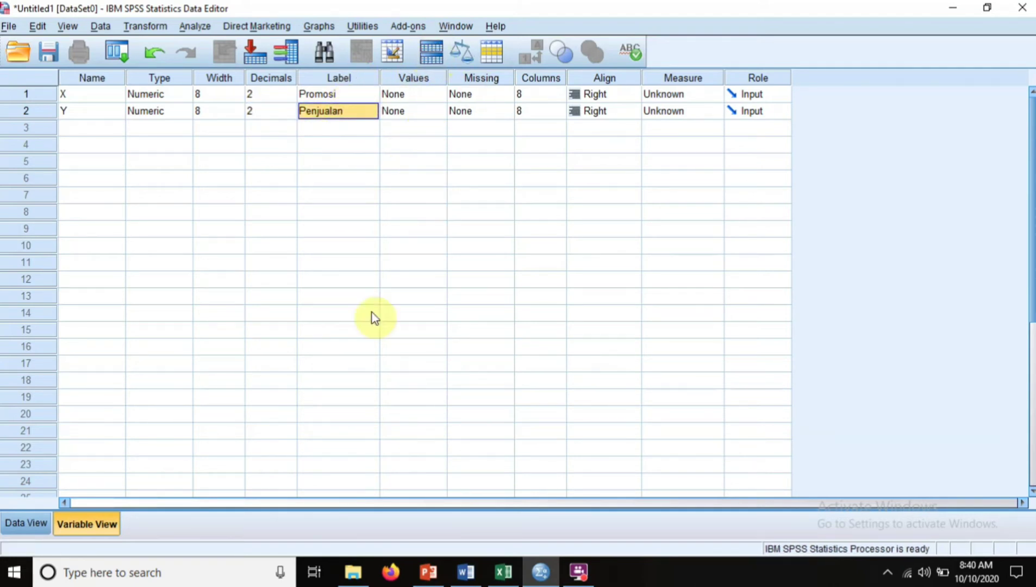
# Step: Copy the eight Promosi values (C2:C9) from the Excel sheet into the X column of the SPSS Data View
pyautogui.click(20, 526)
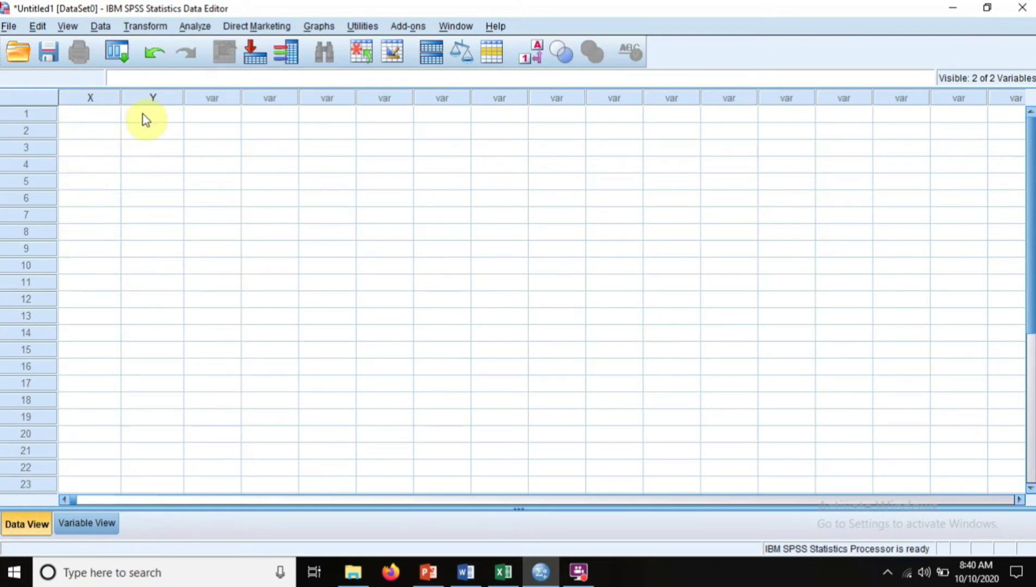
pyautogui.click(502, 571)
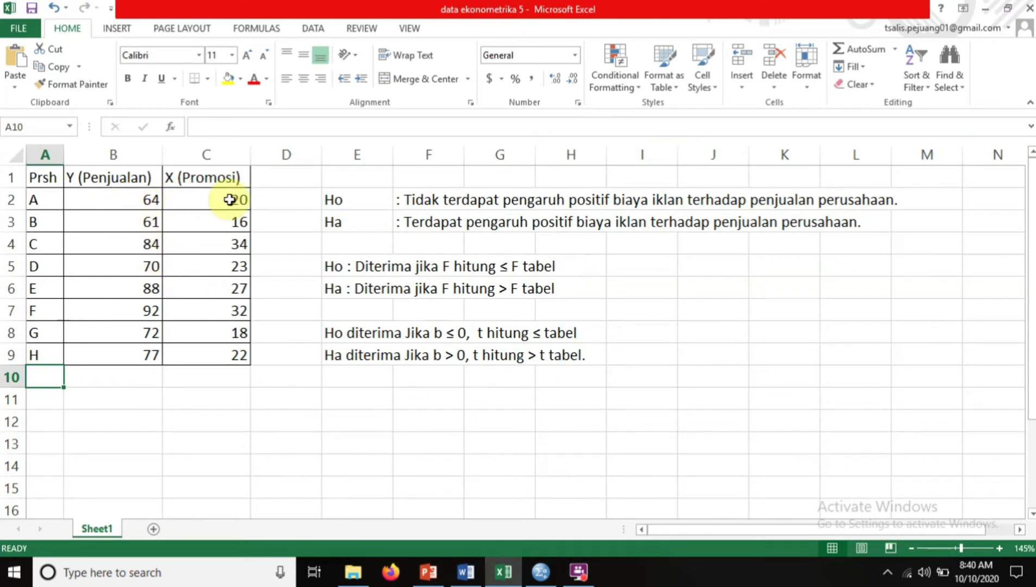
pyautogui.moveTo(230, 199); pyautogui.dragTo(228, 357)
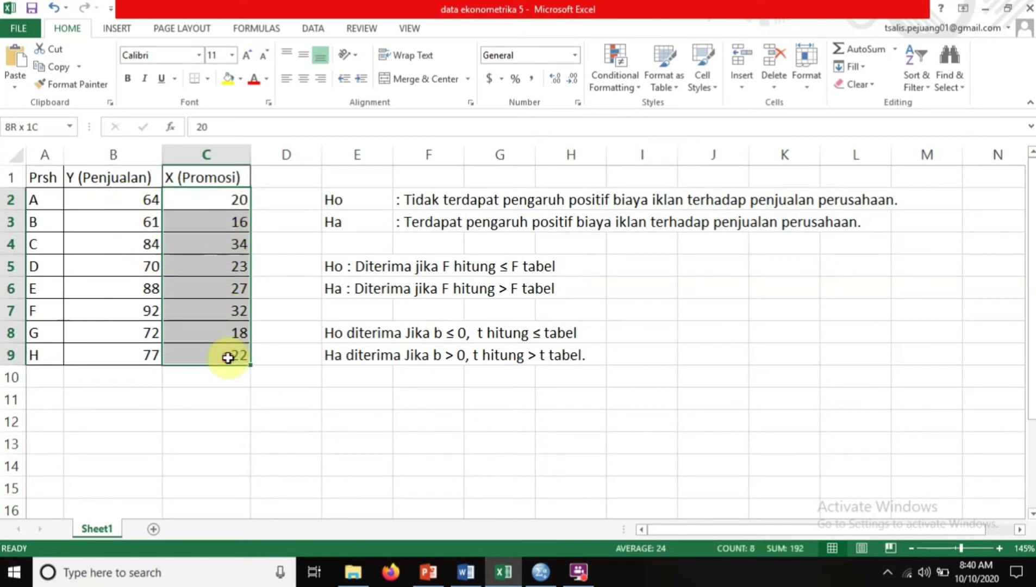
pyautogui.rightClick(219, 227)
pyautogui.click(270, 260)
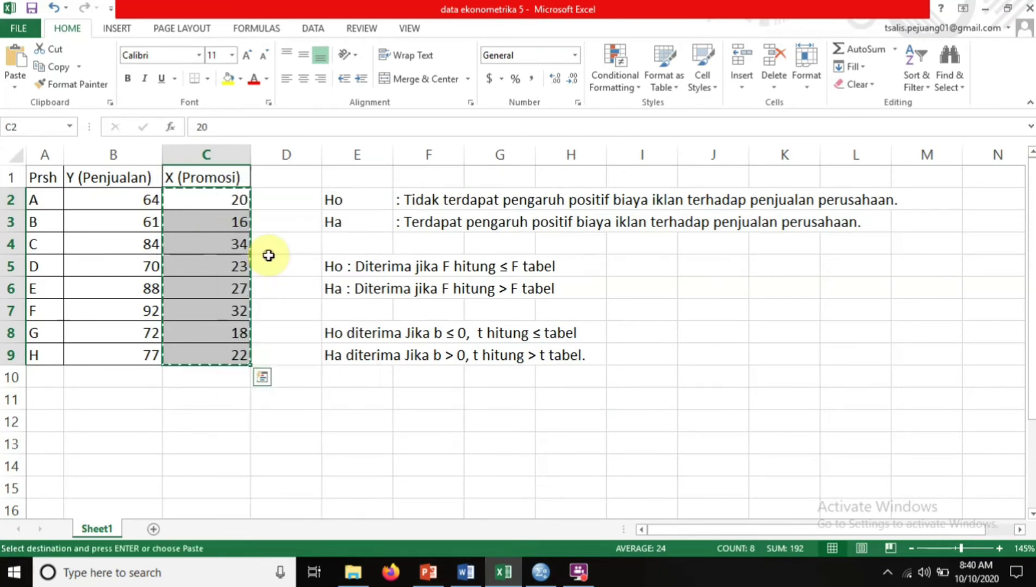
pyautogui.click(541, 571)
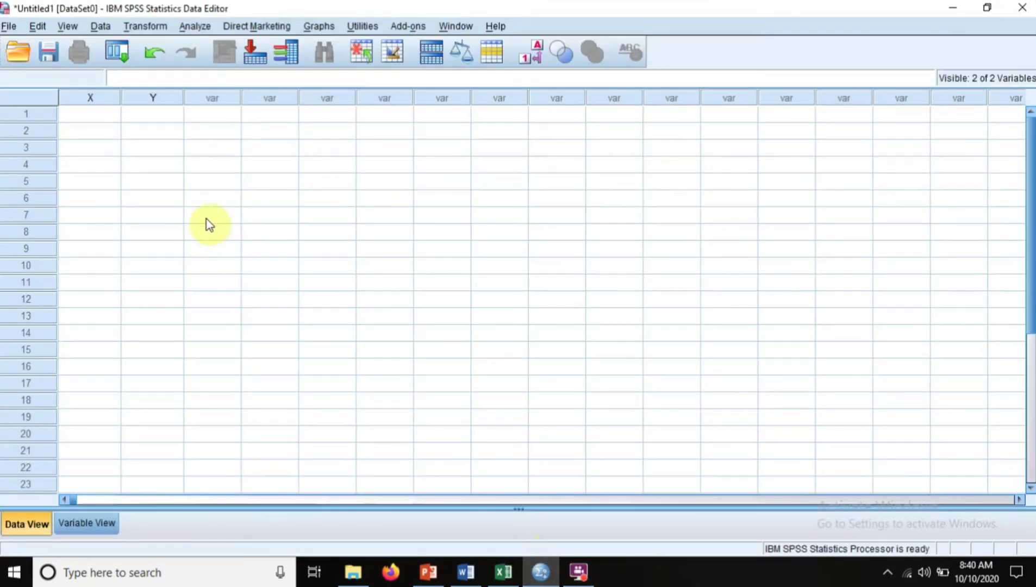
pyautogui.click(92, 117)
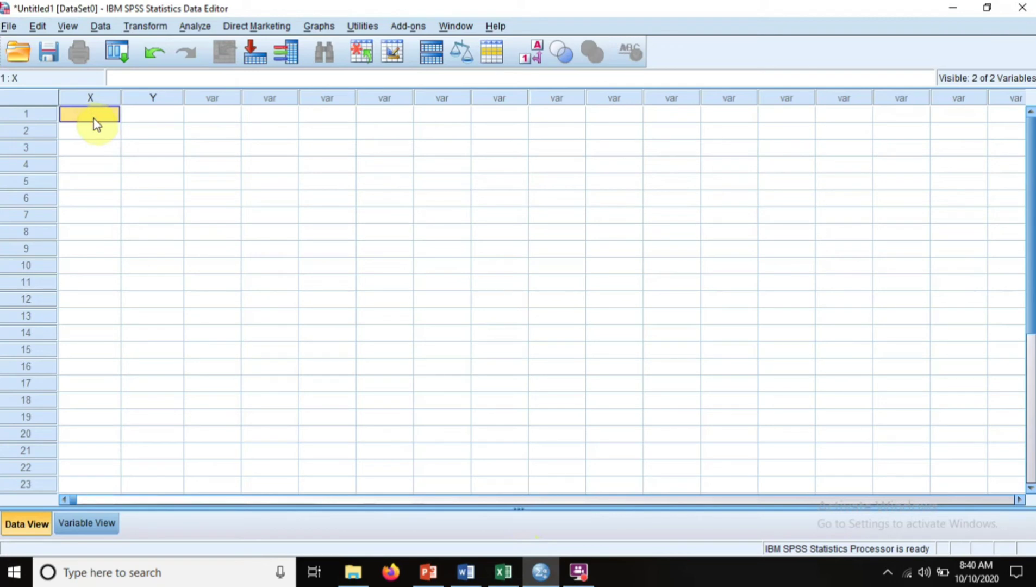
pyautogui.hotkey('ctrl', 'v')
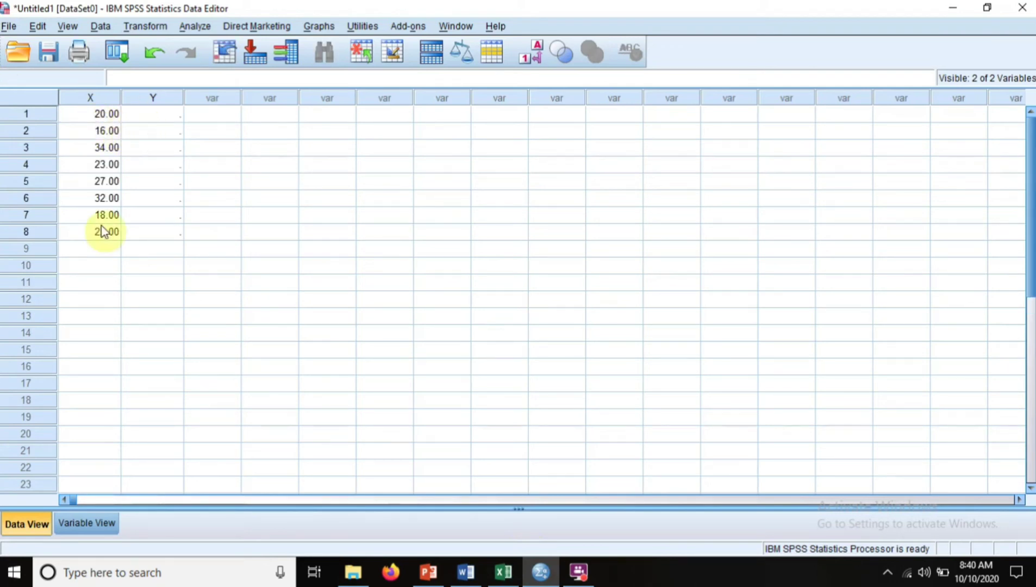
# Step: Copy the eight Penjualan values (B2:B9) from the Excel sheet into the Y column in SPSS, starting at row 1
pyautogui.click(156, 116)
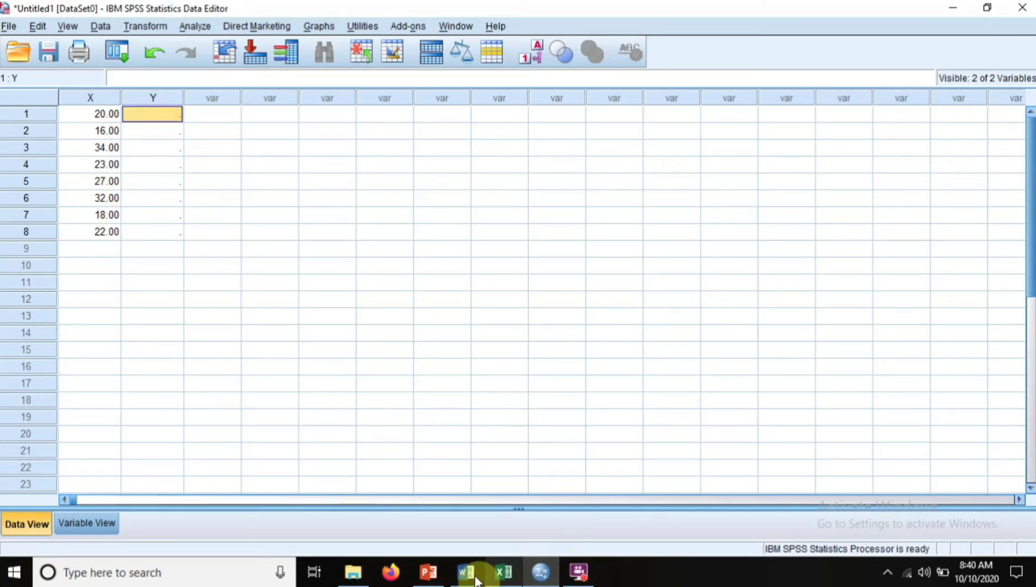
pyautogui.click(503, 572)
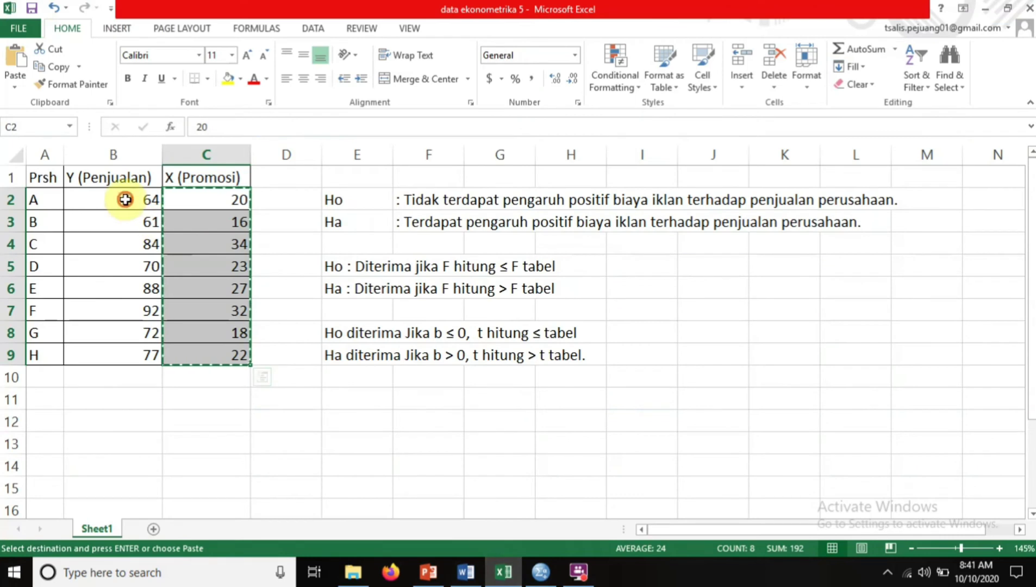
pyautogui.moveTo(122, 196); pyautogui.dragTo(124, 356)
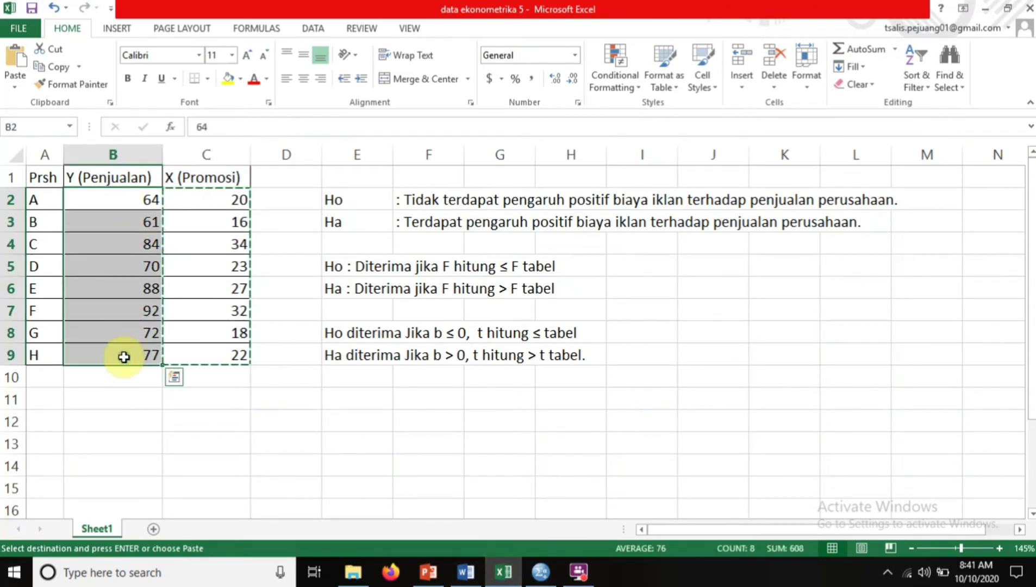
pyautogui.rightClick(123, 355)
pyautogui.click(186, 80)
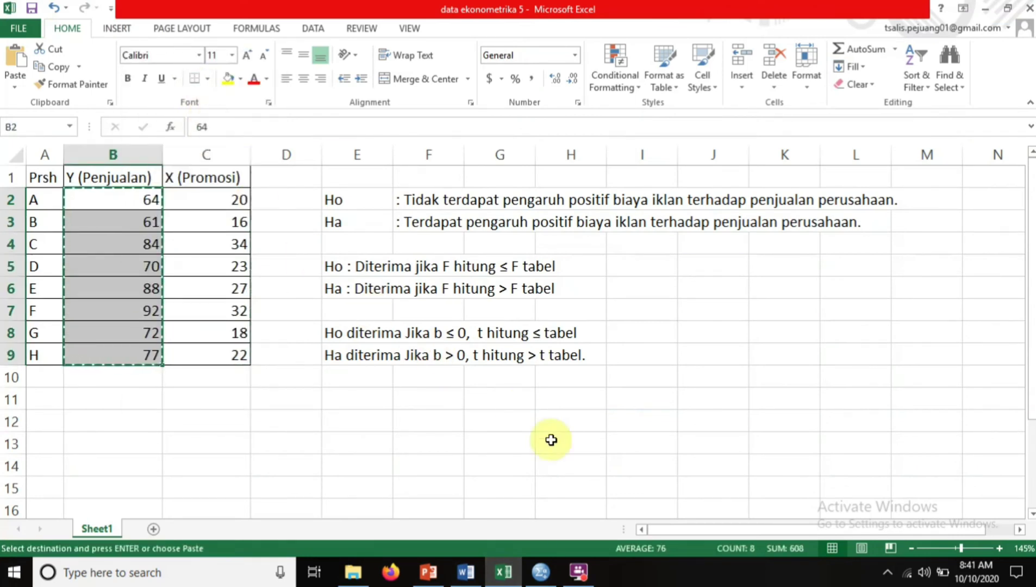
pyautogui.click(541, 572)
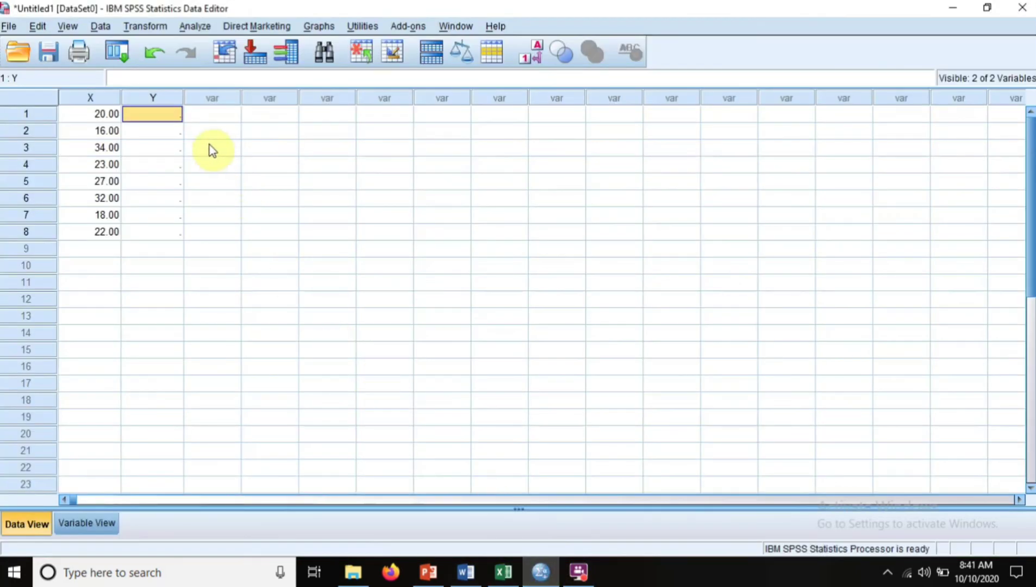
pyautogui.hotkey('ctrl', 'v')
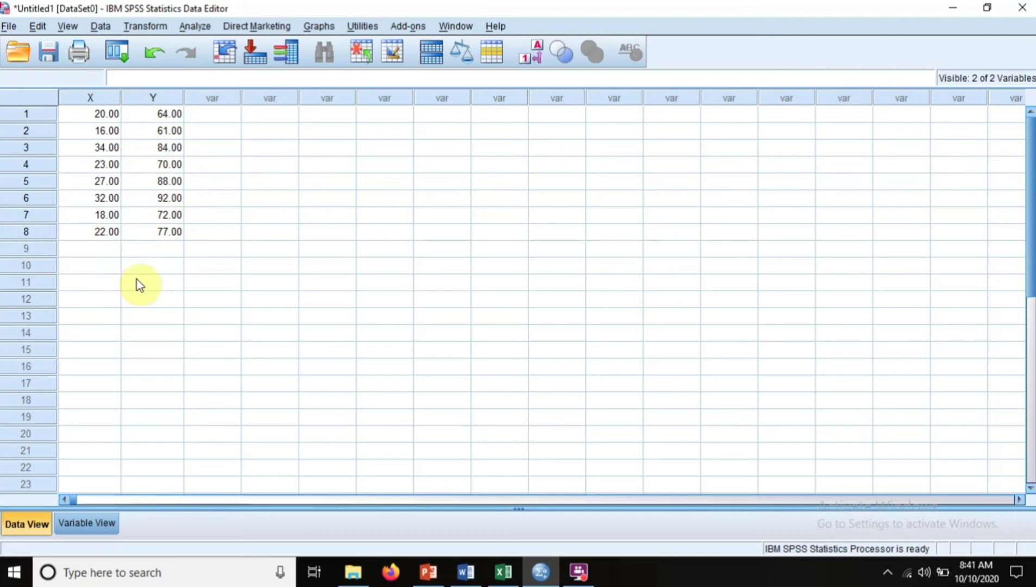
# Step: Start a Linear Regression analysis and set Promosi [X] as the independent variable
pyautogui.click(192, 27)
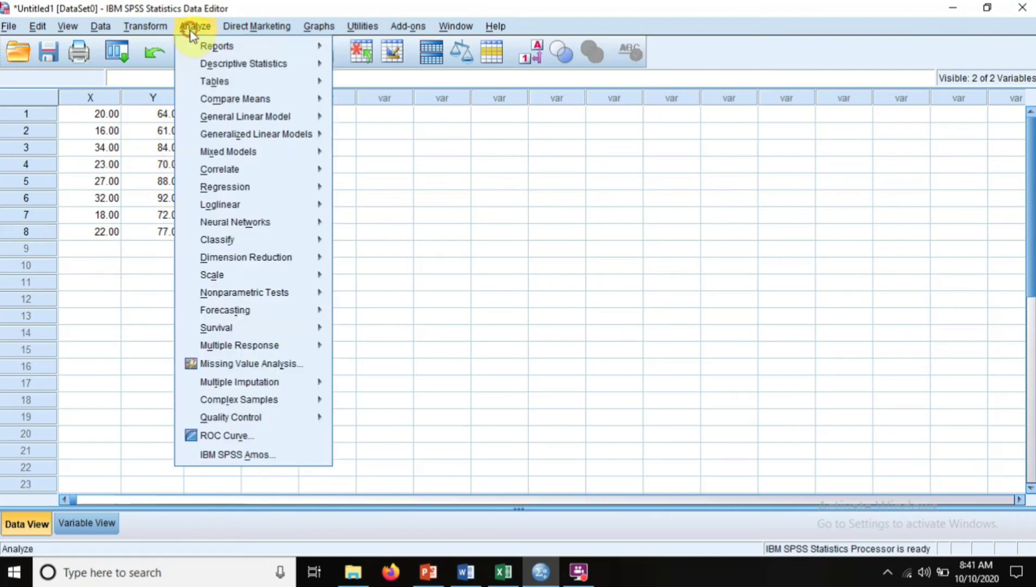
pyautogui.moveTo(256, 186)
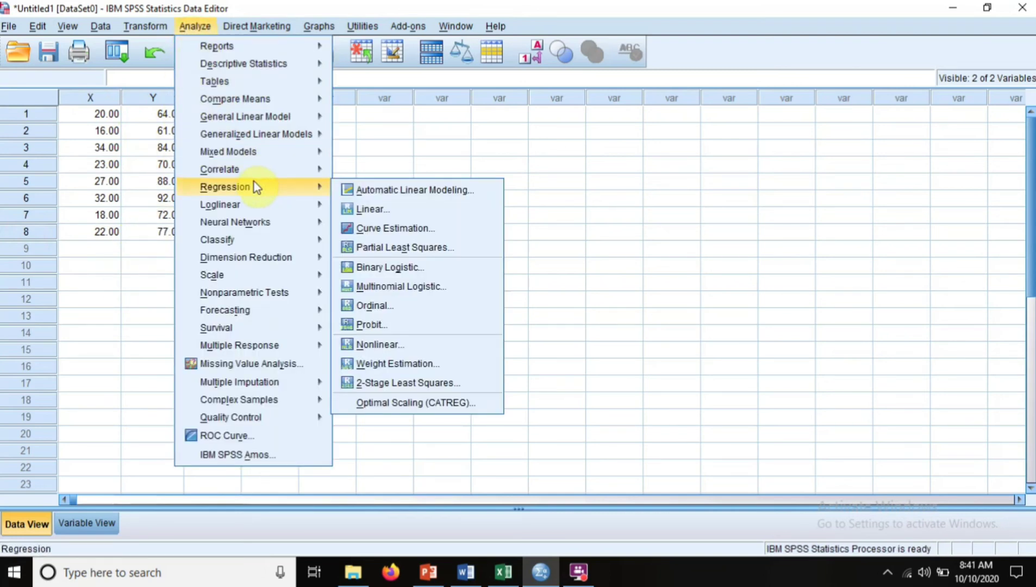
pyautogui.click(383, 211)
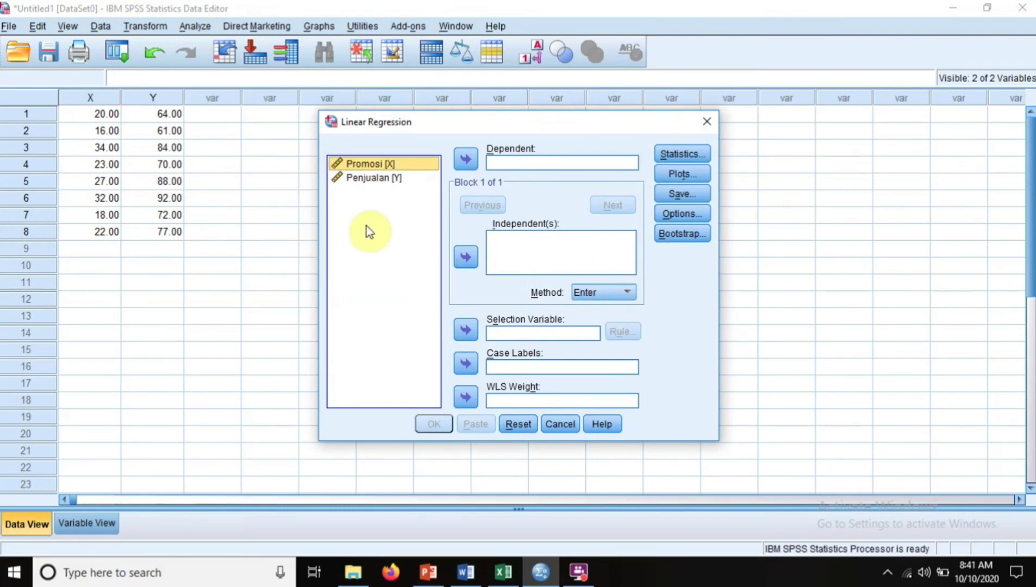
pyautogui.click(407, 164)
pyautogui.click(472, 263)
pyautogui.click(472, 264)
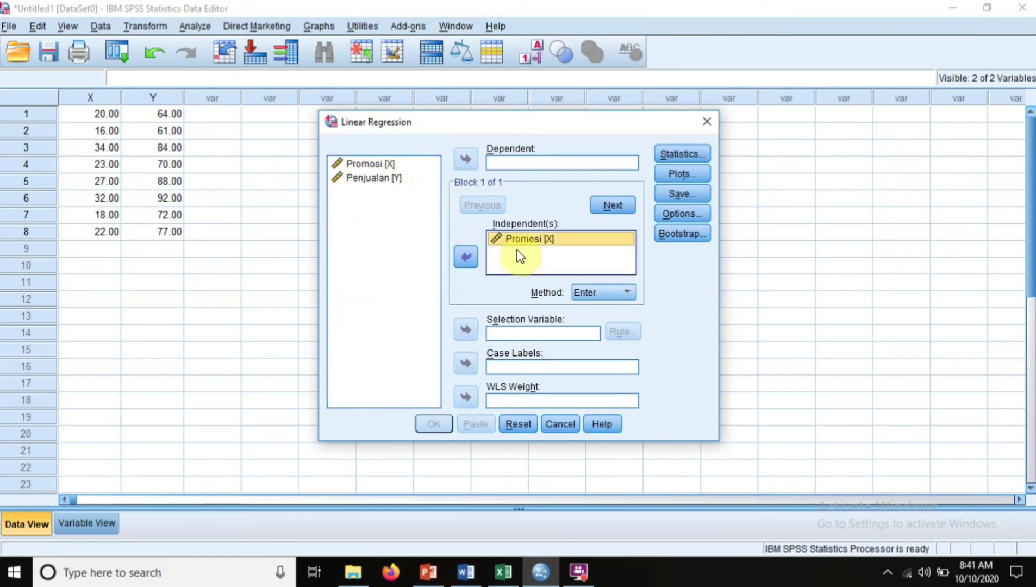
# Step: Set Penjualan [Y] as the dependent variable and run the regression with the Enter method
pyautogui.click(390, 179)
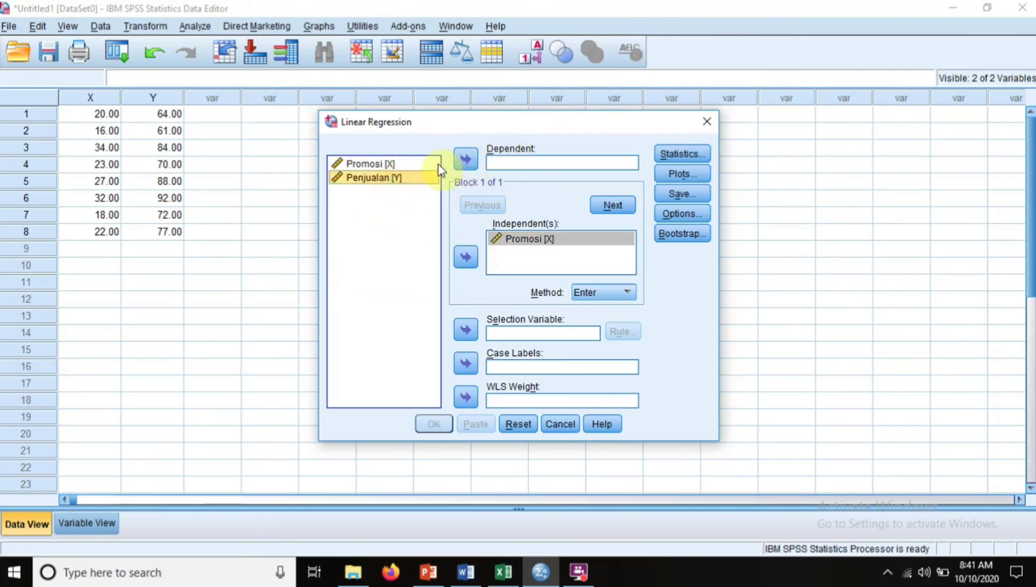
pyautogui.click(466, 159)
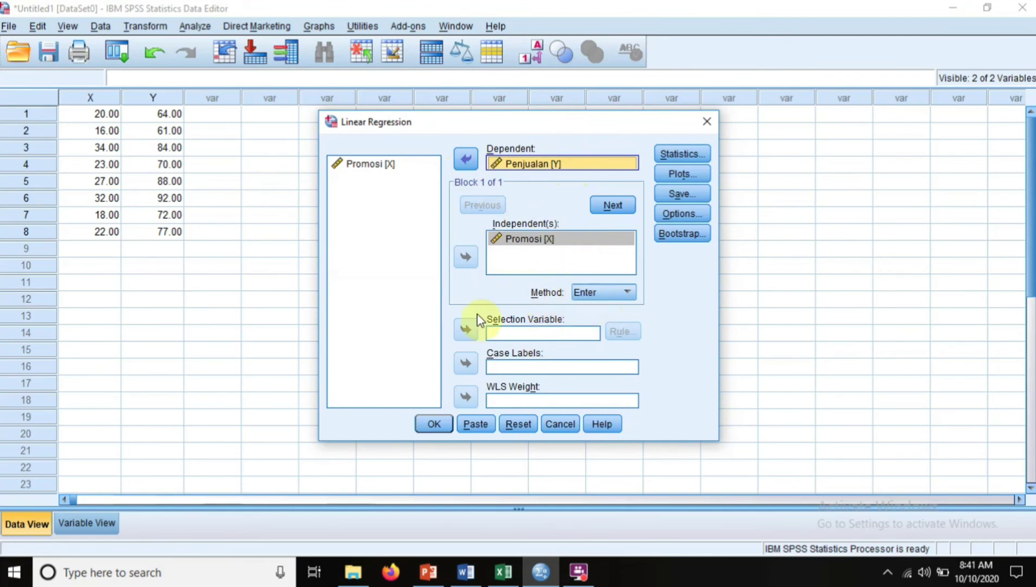
pyautogui.click(432, 429)
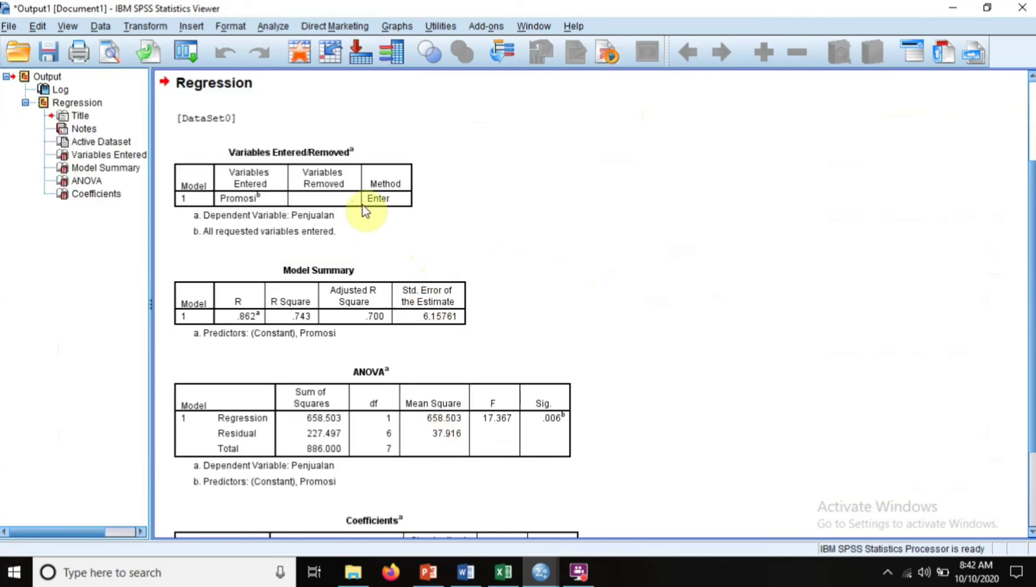
# Step: Review the regression output from the command syntax through the Model Summary, ANOVA and Coefficients tables
pyautogui.click(432, 315)
pyautogui.scroll(3, 435, 315)
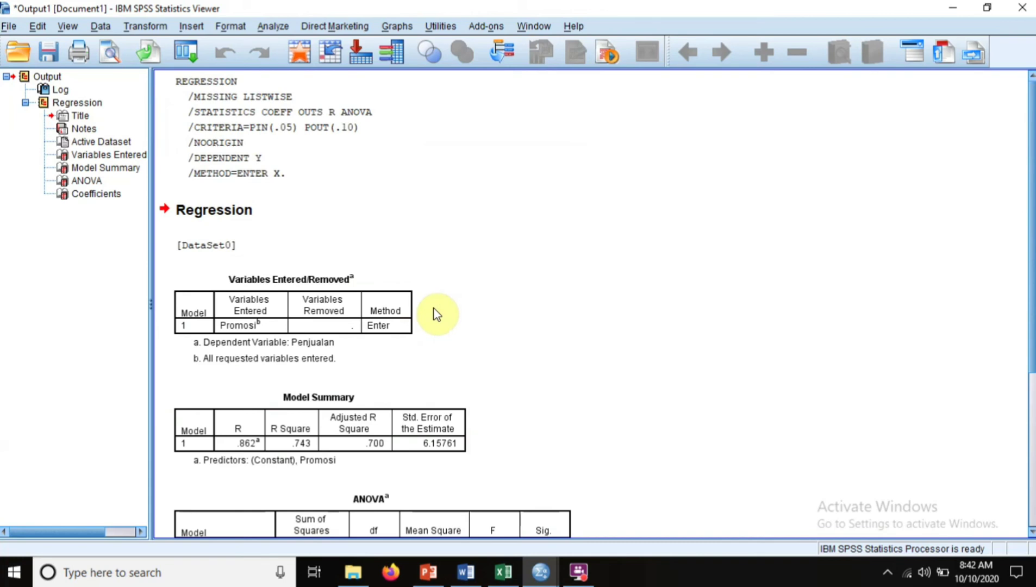
pyautogui.scroll(-6, 436, 313)
pyautogui.scroll(6, 437, 313)
pyautogui.scroll(-2, 532, 359)
pyautogui.scroll(2, 535, 363)
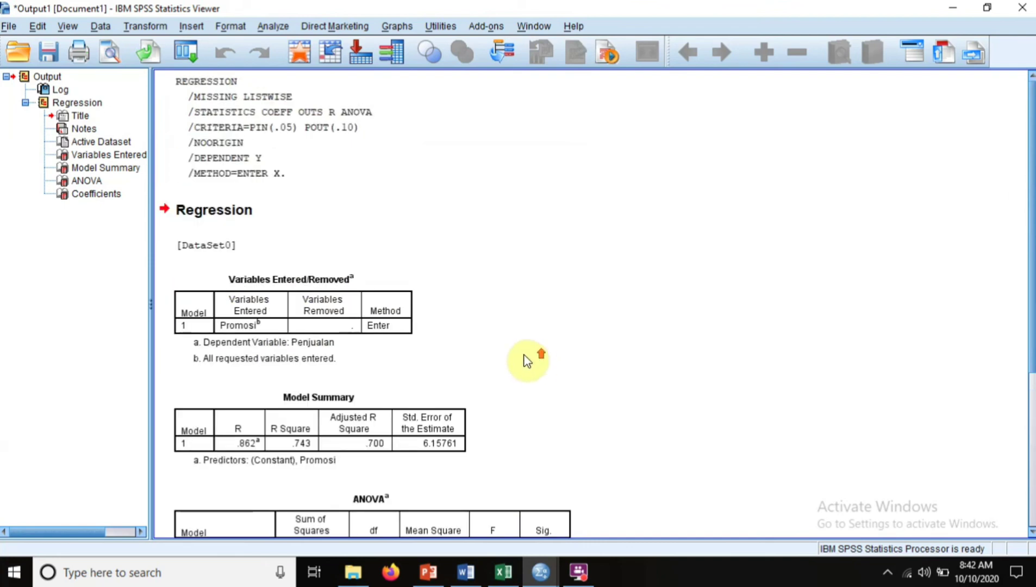
# Step: Examine the Model Summary, ANOVA and Coefficients tables again to assess the effect of Promosi on Penjualan
pyautogui.scroll(-2, 331, 326)
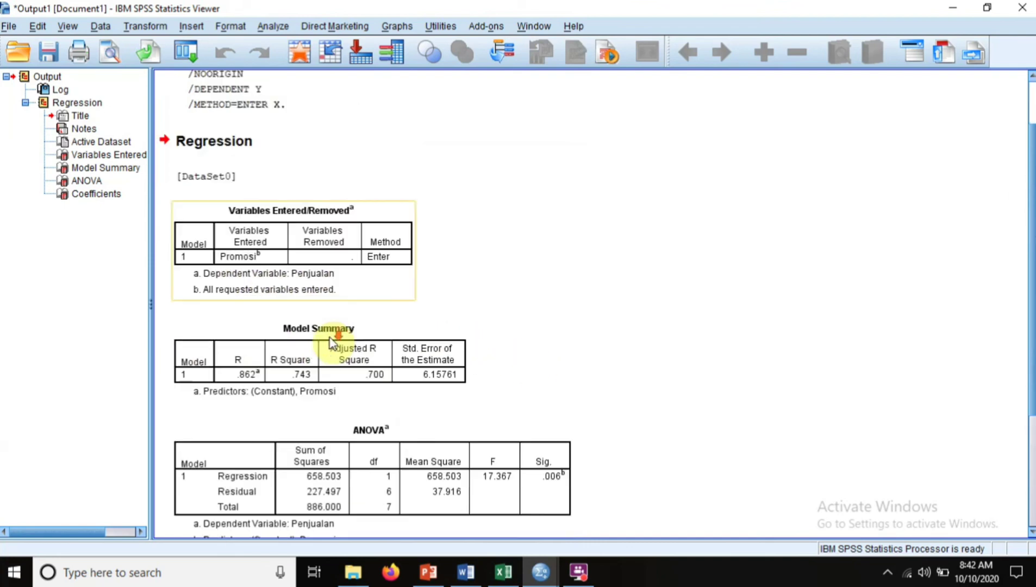
pyautogui.scroll(-4, 378, 350)
pyautogui.scroll(-1, 562, 420)
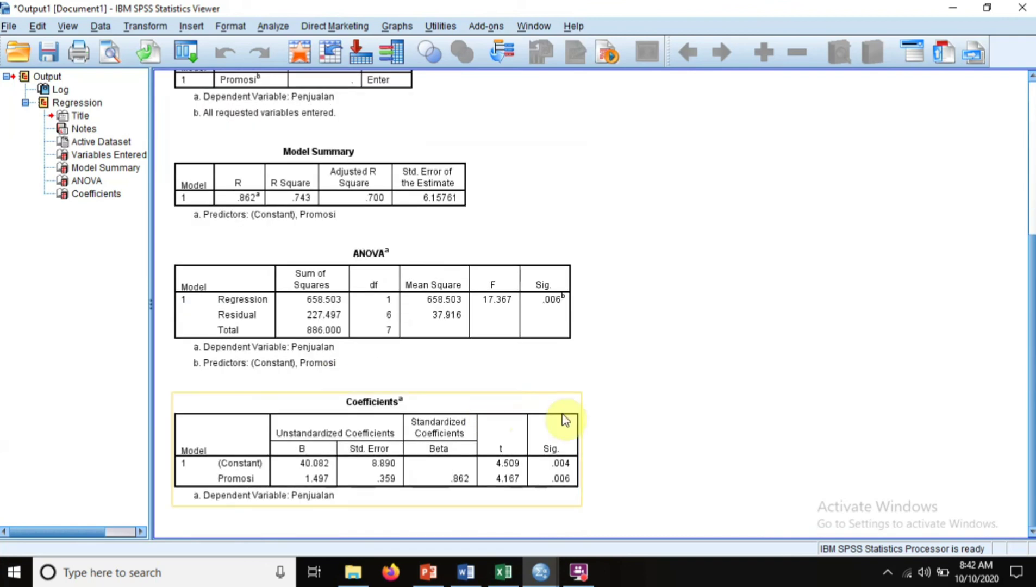
pyautogui.scroll(4, 655, 407)
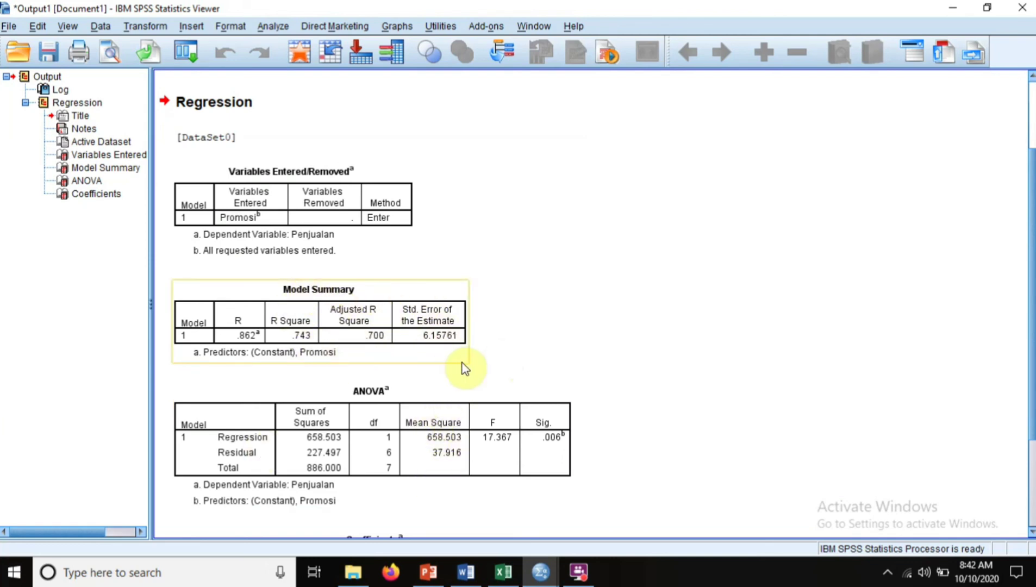
pyautogui.scroll(-3, 464, 365)
pyautogui.scroll(-3, 417, 387)
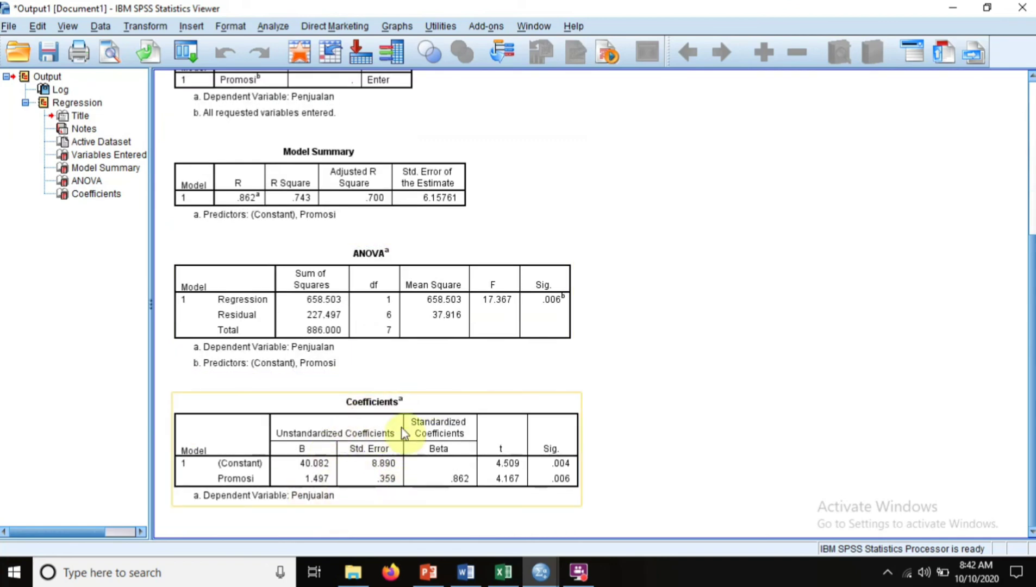
pyautogui.scroll(8, 380, 429)
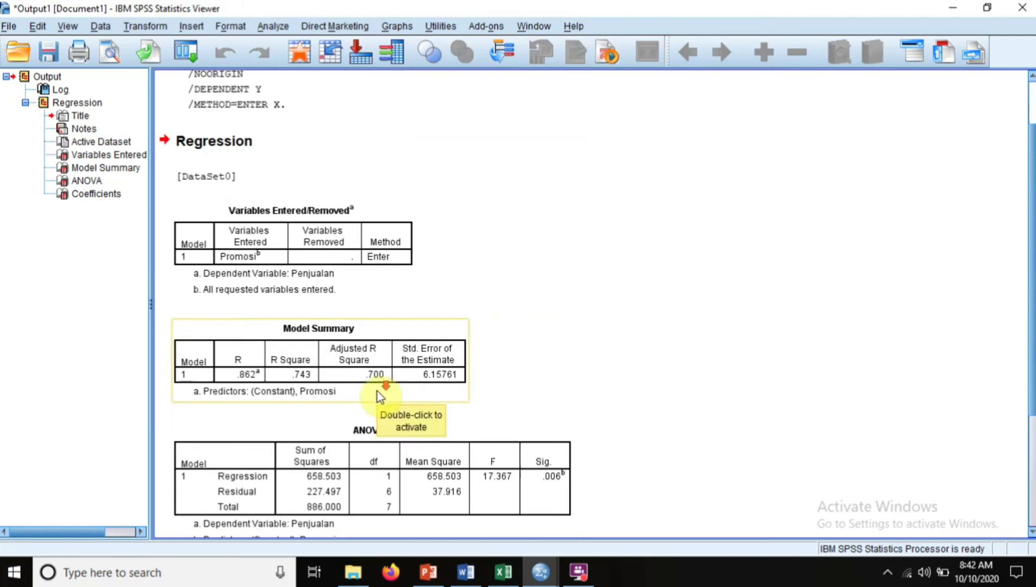
pyautogui.scroll(-3, 379, 396)
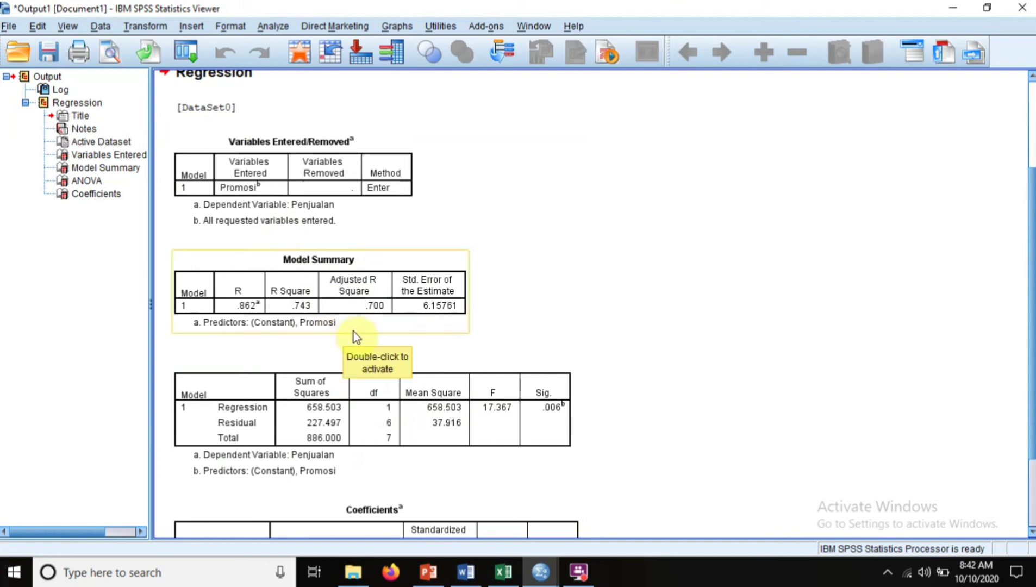
pyautogui.scroll(-5, 304, 419)
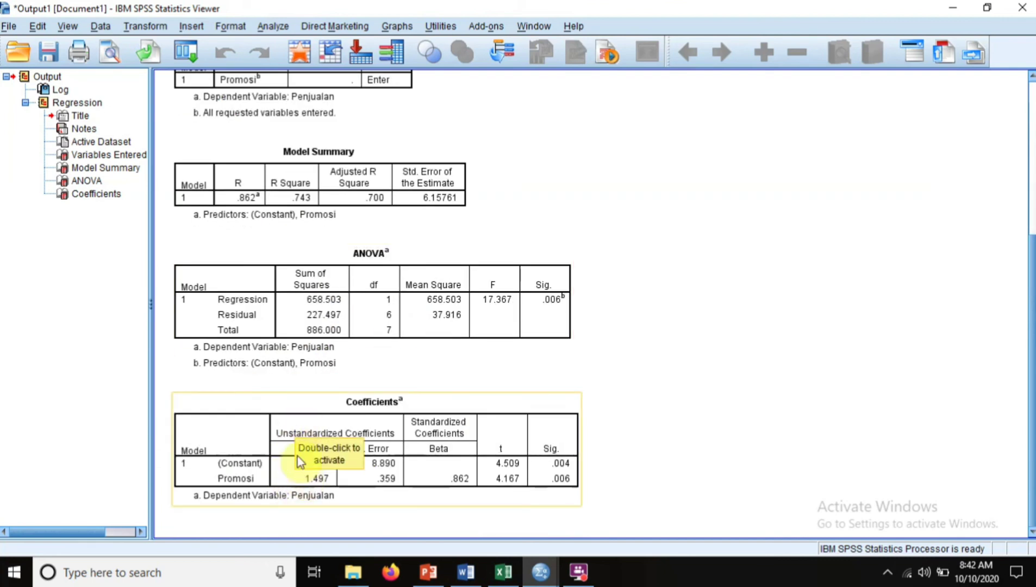